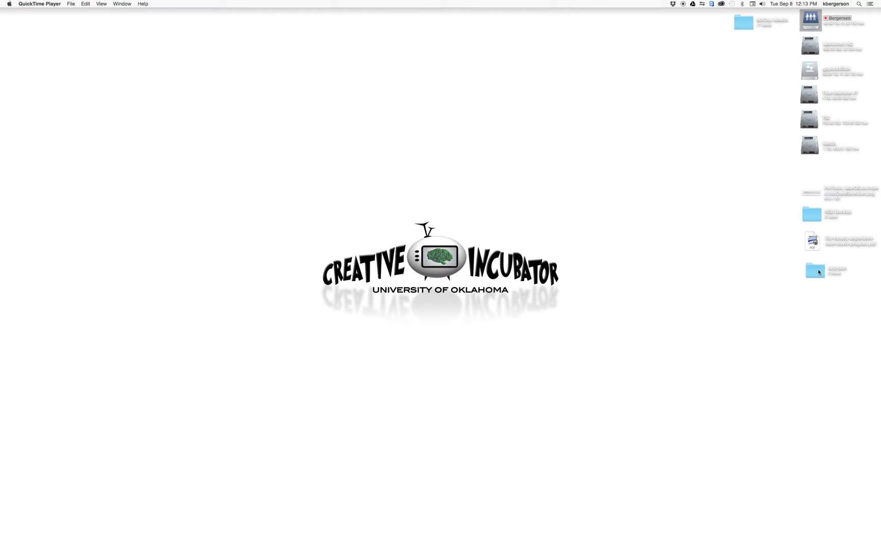
- Open the Animatic desktop folder and select TV Guy Storyboard.pdf to view its details
{"action": "double_click", "coordinate": [818, 270]}
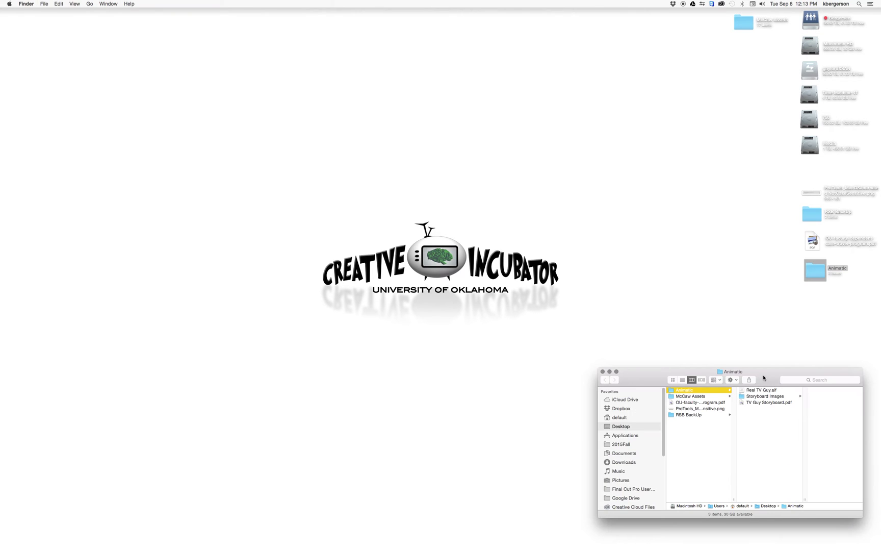
{"action": "left_click_drag", "start_coordinate": [764, 377], "coordinate": [750, 356]}
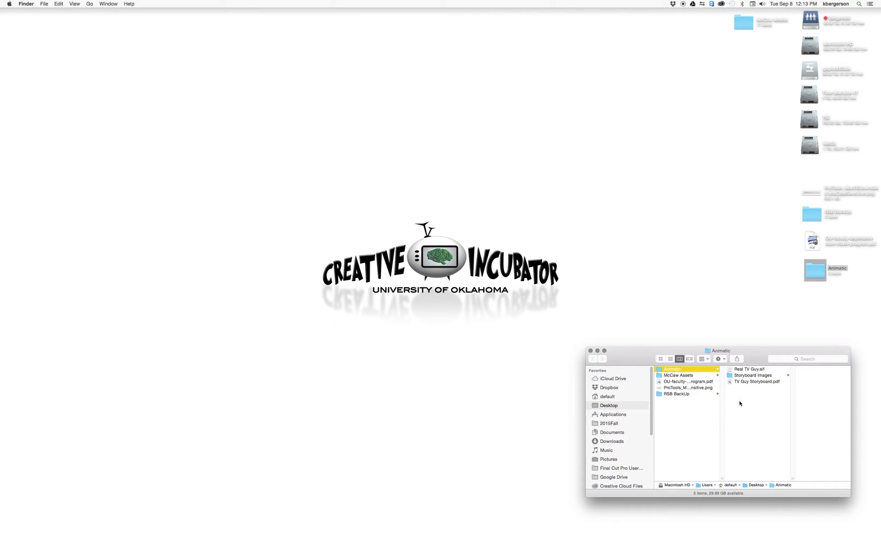
{"action": "left_click", "coordinate": [745, 382]}
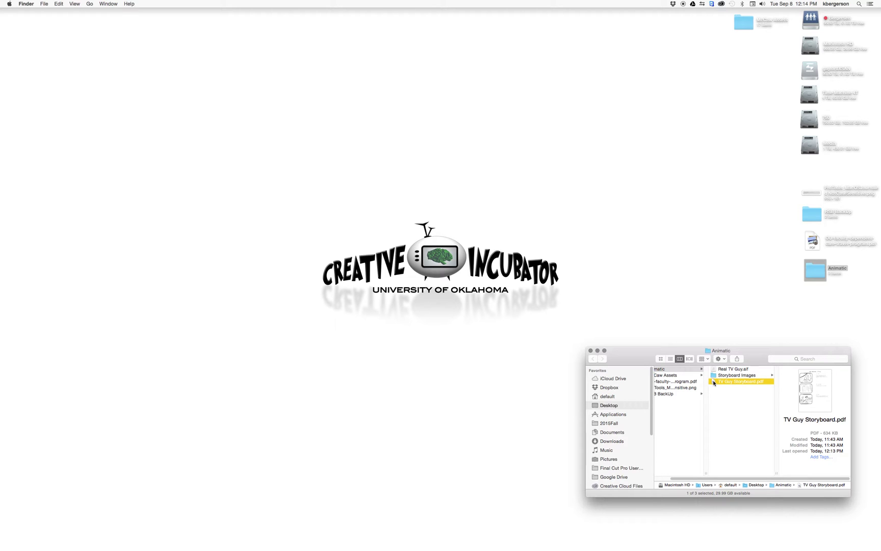
- View TV Guy Storyboard.pdf in Preview, close it, and bring the storyboard up in Photoshop
{"action": "double_click", "coordinate": [714, 382]}
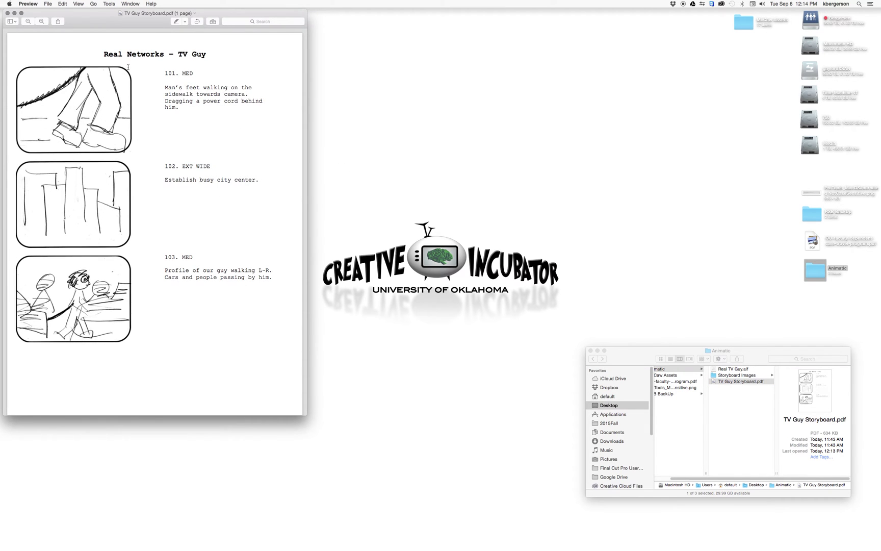
{"action": "left_click", "coordinate": [7, 12]}
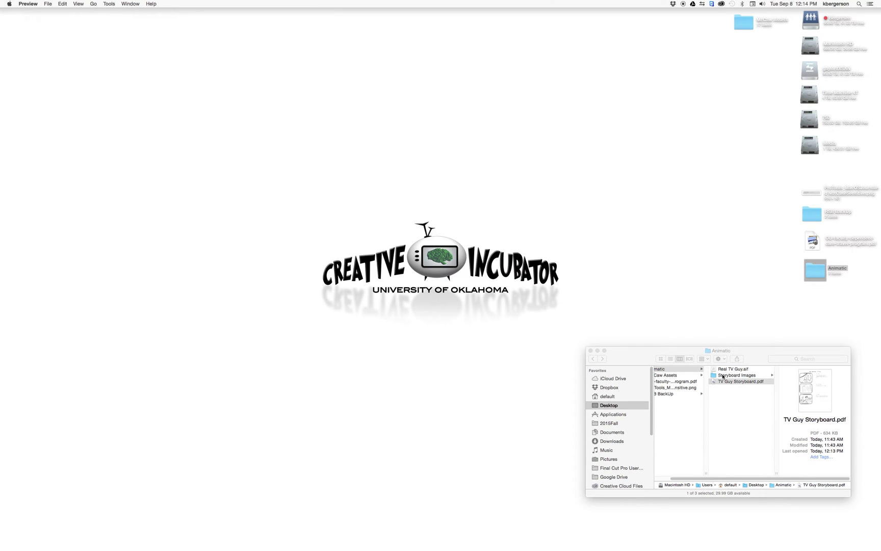
{"action": "right_click", "coordinate": [723, 381]}
{"action": "mouse_move", "coordinate": [742, 389]}
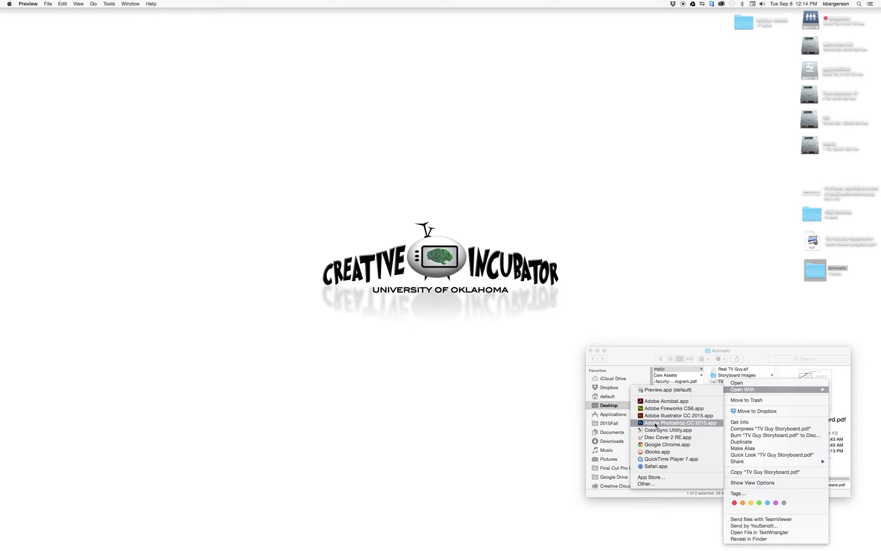
{"action": "key", "text": "Escape"}
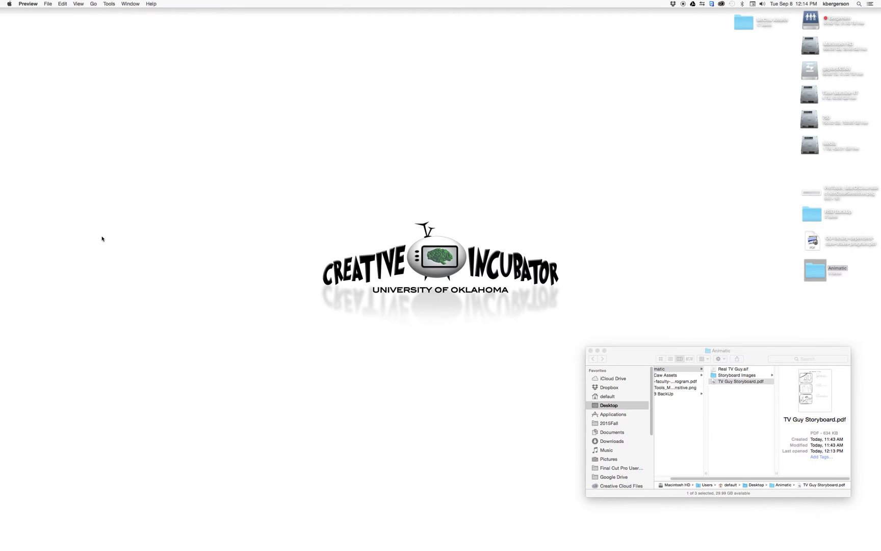
{"action": "mouse_move", "coordinate": [2, 238]}
{"action": "left_click", "coordinate": [9, 268]}
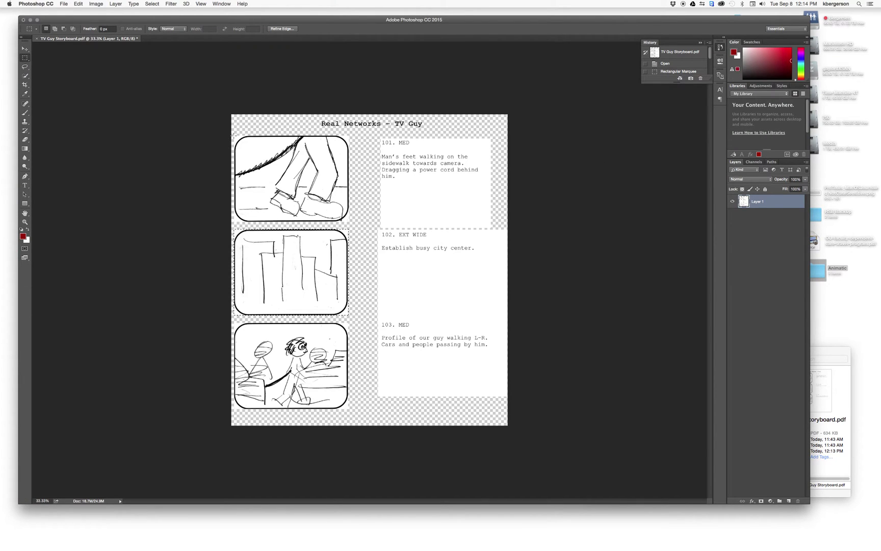
- Marquee sketch panel 101 and crop the canvas down to it
{"action": "left_click_drag", "start_coordinate": [234, 135], "coordinate": [349, 221]}
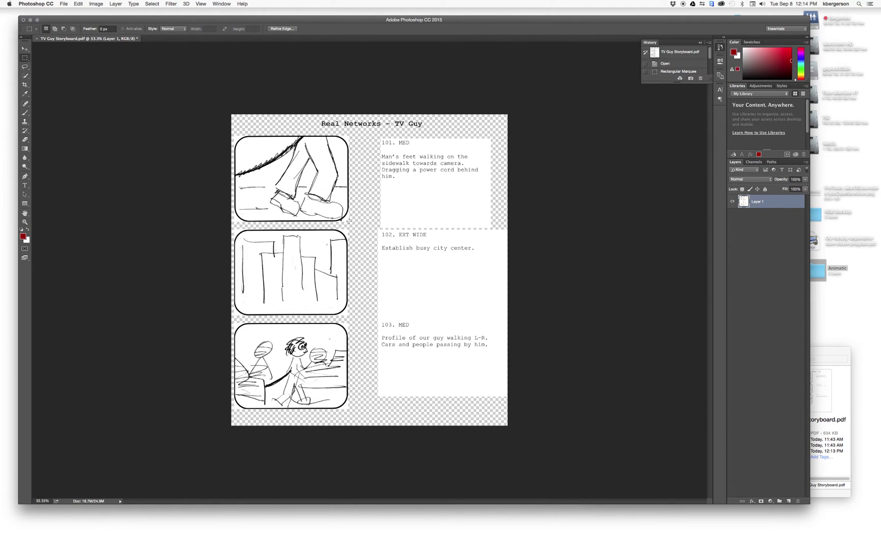
{"action": "left_click", "coordinate": [93, 5]}
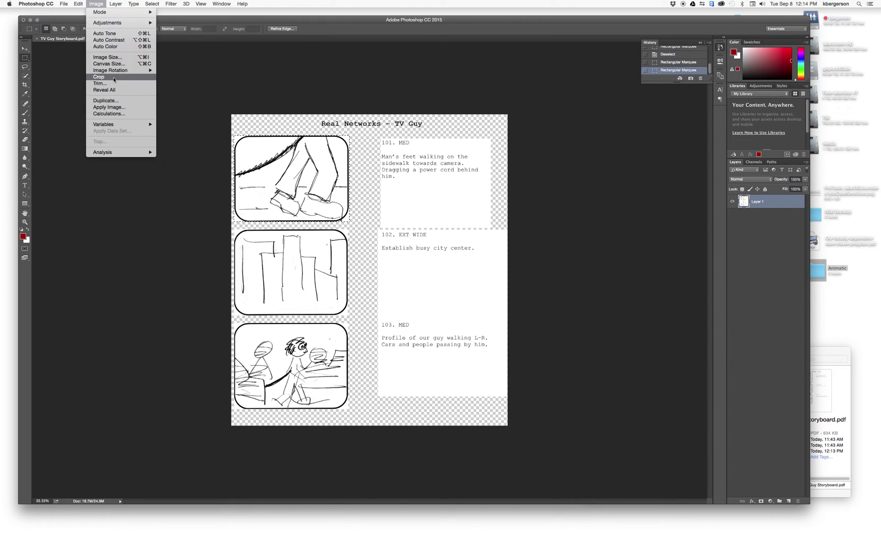
{"action": "left_click", "coordinate": [105, 82]}
{"action": "left_click", "coordinate": [63, 5]}
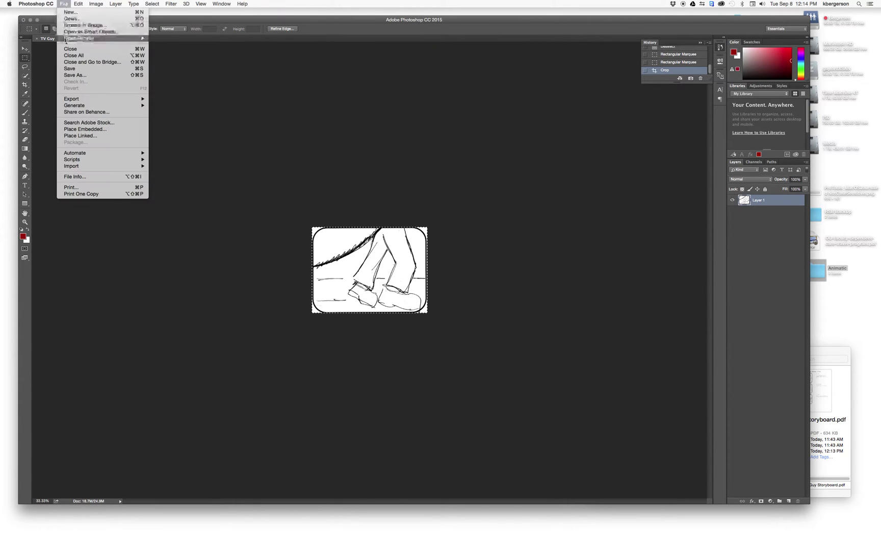
- Cancel a Save As aimed at Desktop/Animatic/Storyboard Images, leaving the cropped panel unsaved
{"action": "left_click", "coordinate": [73, 75]}
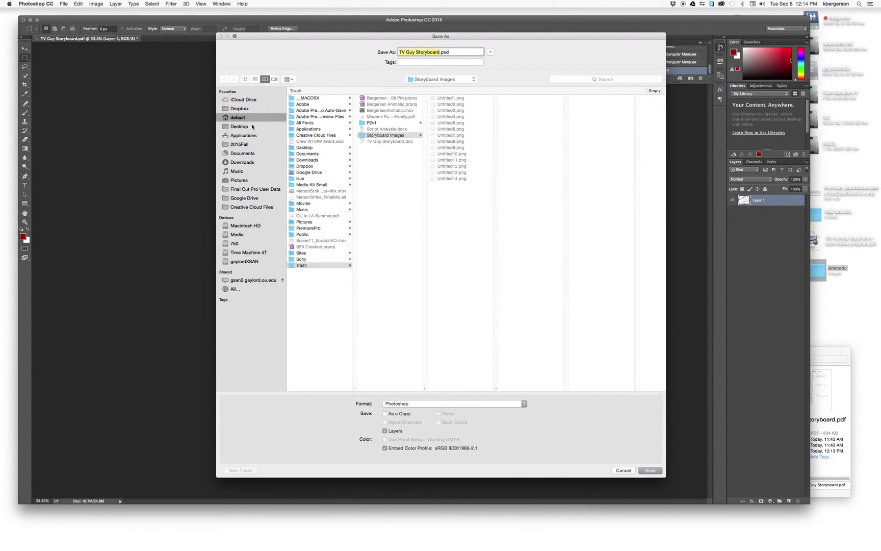
{"action": "left_click", "coordinate": [248, 127]}
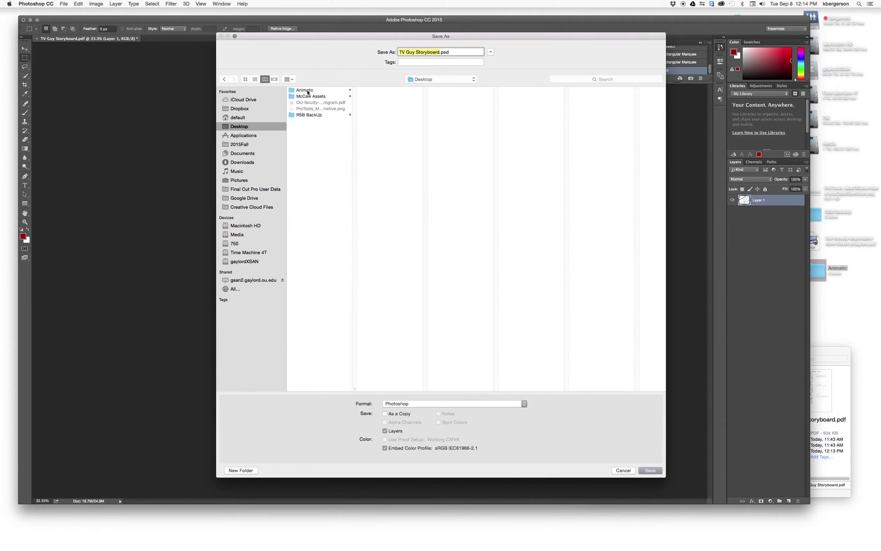
{"action": "left_click", "coordinate": [308, 91]}
{"action": "left_click", "coordinate": [376, 97]}
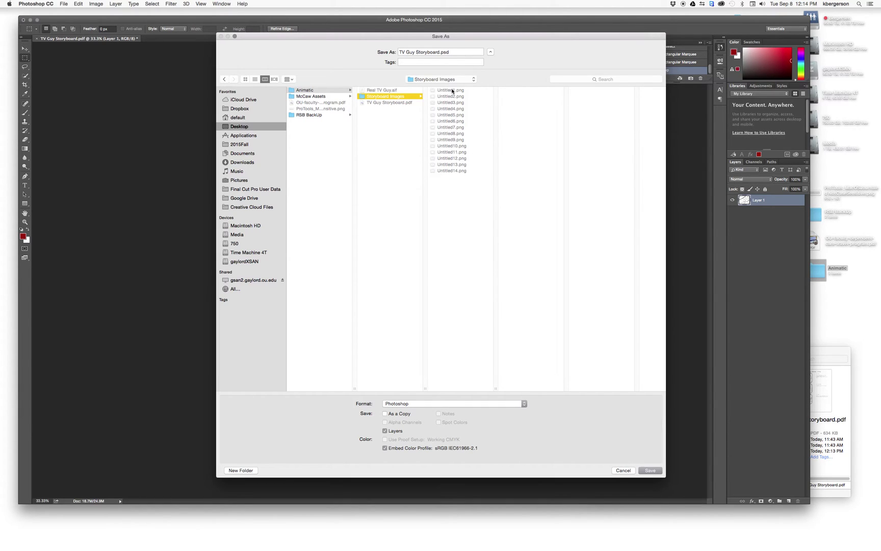
{"action": "left_click", "coordinate": [522, 404]}
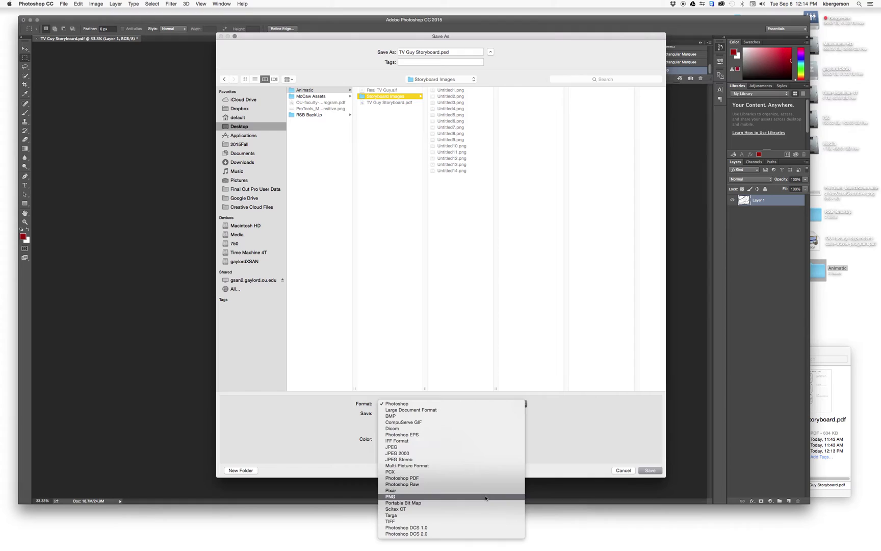
{"action": "left_click", "coordinate": [606, 438]}
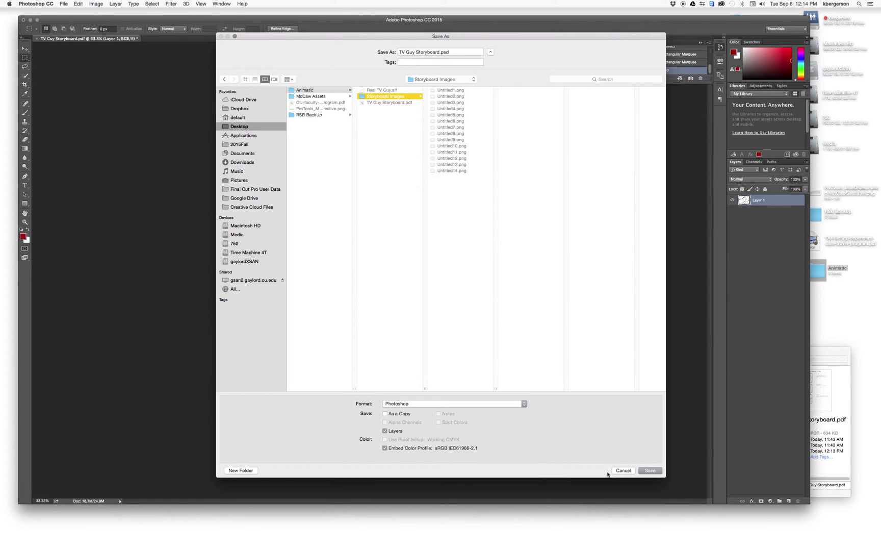
{"action": "left_click", "coordinate": [622, 470]}
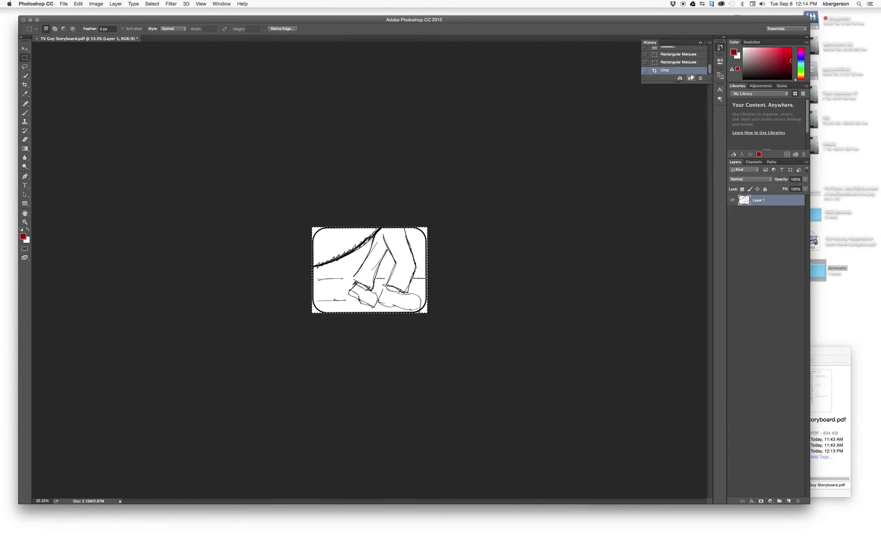
- Revert to the pre-crop History state and marquee-select sketch panel 102
{"action": "left_click", "coordinate": [721, 47]}
{"action": "left_click", "coordinate": [721, 47]}
{"action": "left_click", "coordinate": [684, 62]}
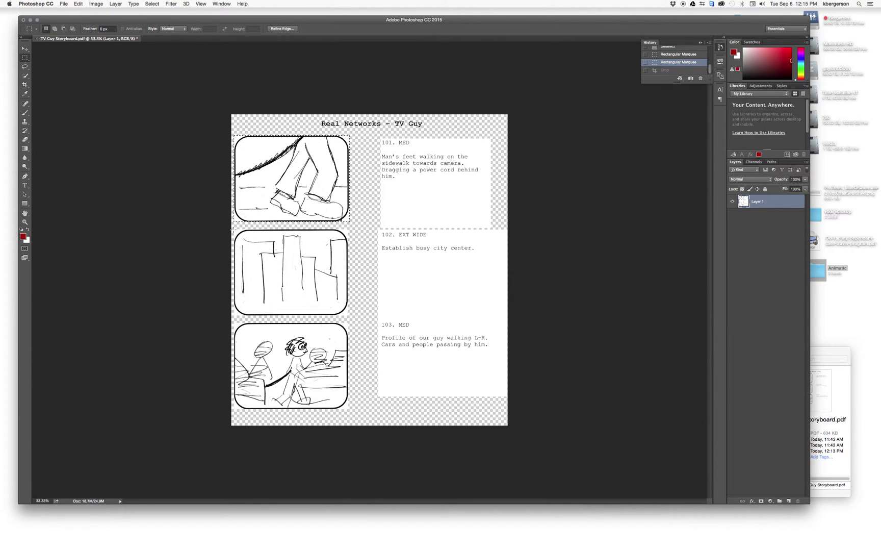
{"action": "left_click_drag", "start_coordinate": [232, 229], "coordinate": [349, 315]}
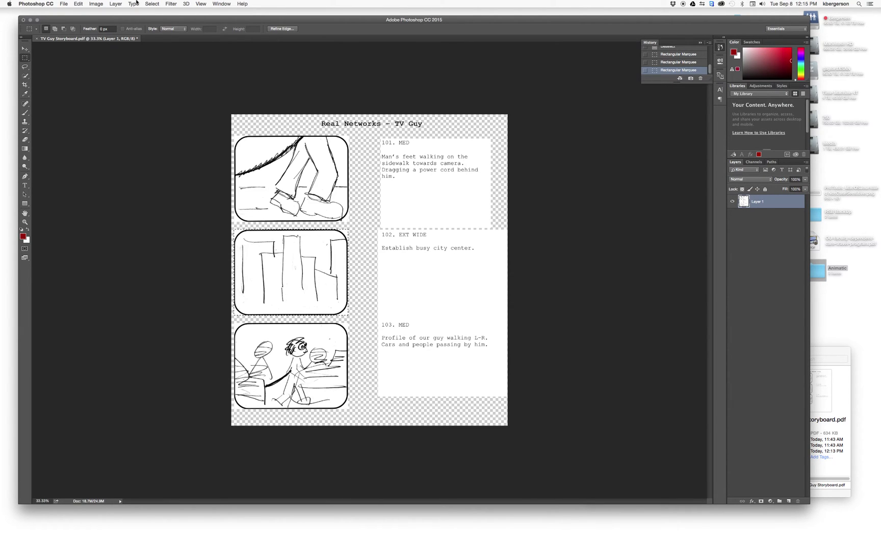
- Hide Photoshop, switch to Premiere Pro, and start a new project
{"action": "key", "text": "super+h"}
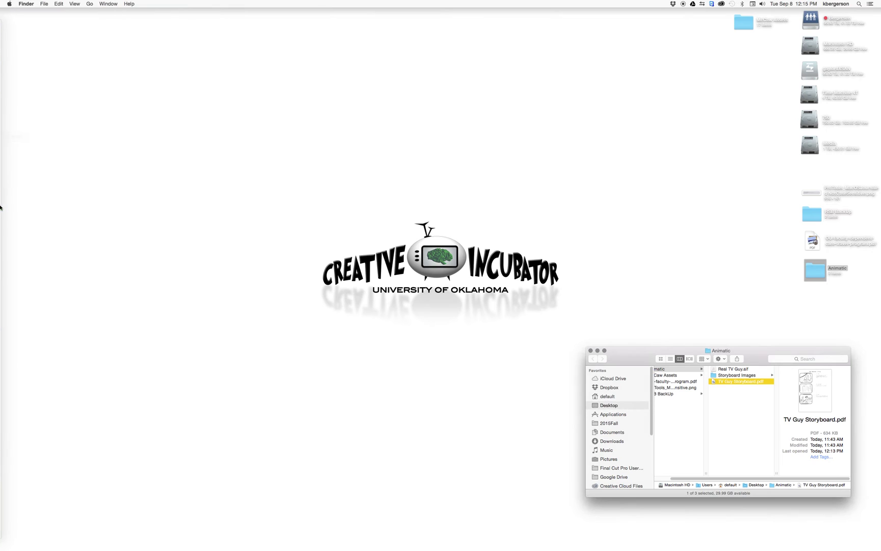
{"action": "mouse_move", "coordinate": [2, 206]}
{"action": "left_click", "coordinate": [6, 245]}
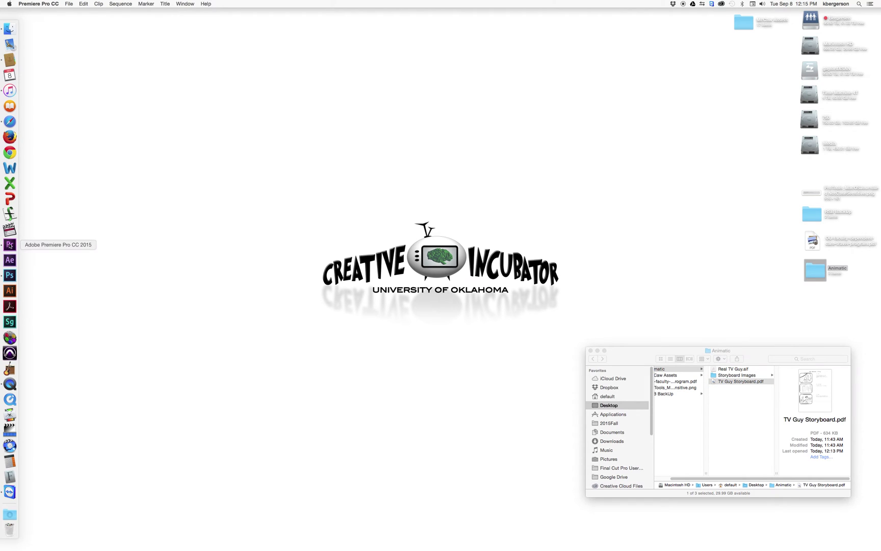
{"action": "left_click", "coordinate": [69, 4]}
{"action": "mouse_move", "coordinate": [127, 12]}
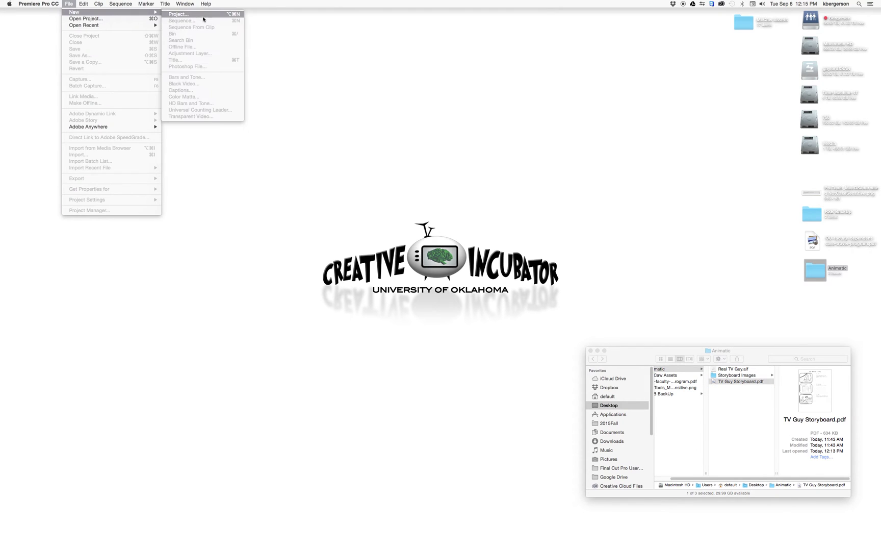
{"action": "left_click", "coordinate": [176, 12]}
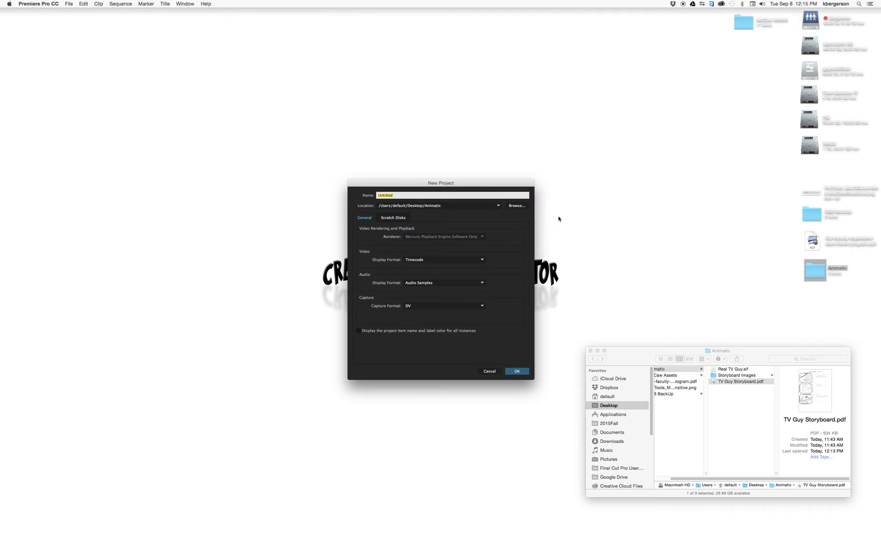
- Set the project location to Desktop/Animatic and start typing the surname-plus-Animatic project name
{"action": "left_click", "coordinate": [517, 206]}
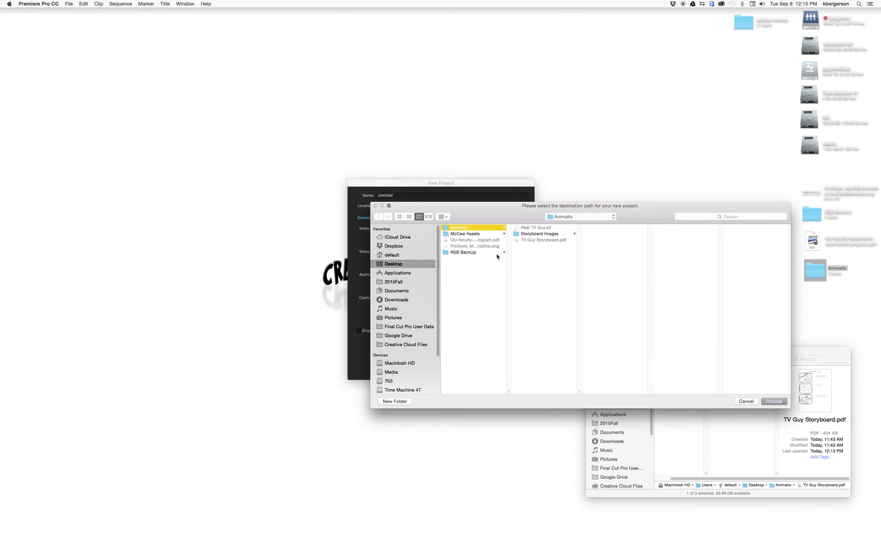
{"action": "left_click", "coordinate": [393, 264]}
{"action": "left_click", "coordinate": [471, 227]}
{"action": "left_click", "coordinate": [775, 401]}
{"action": "left_click", "coordinate": [413, 195]}
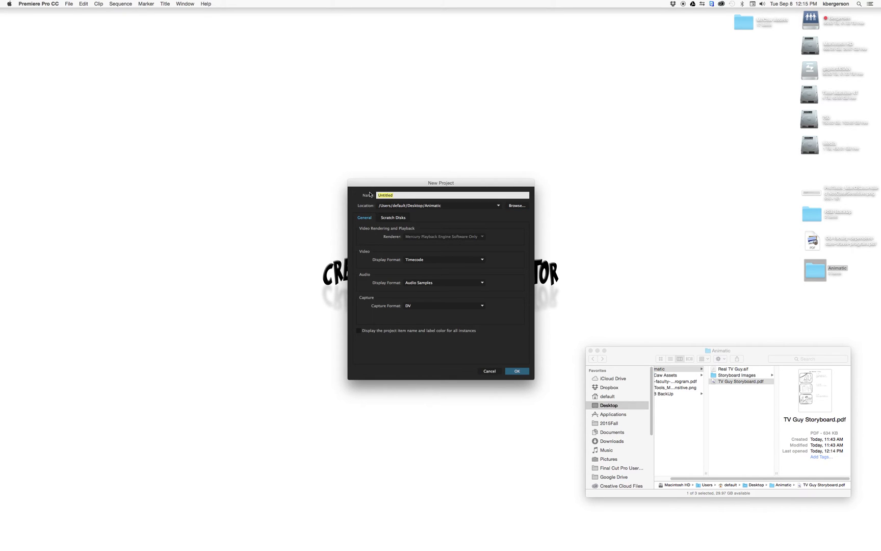
{"action": "type", "text": "Bergersen Animatic"}
- Create the project, import the Storyboard Images folder, and expand its bin
{"action": "left_click", "coordinate": [526, 376]}
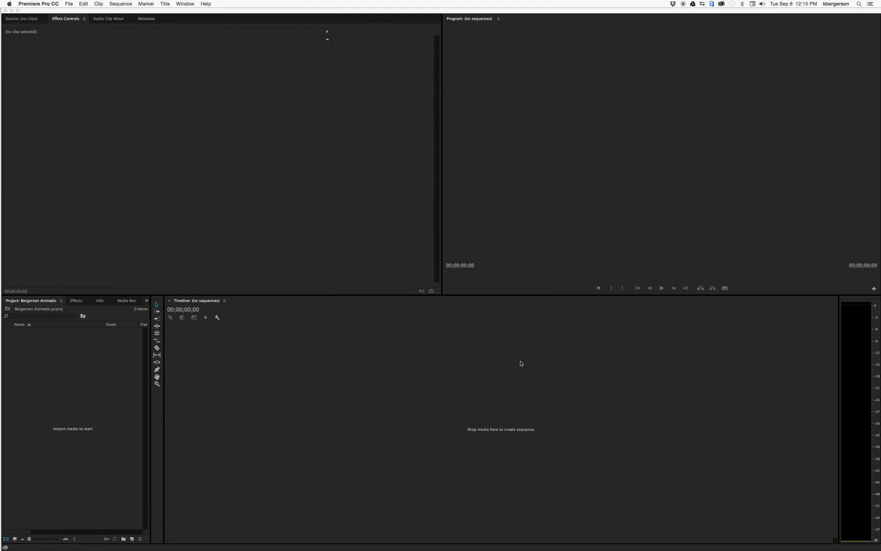
{"action": "double_click", "coordinate": [33, 366]}
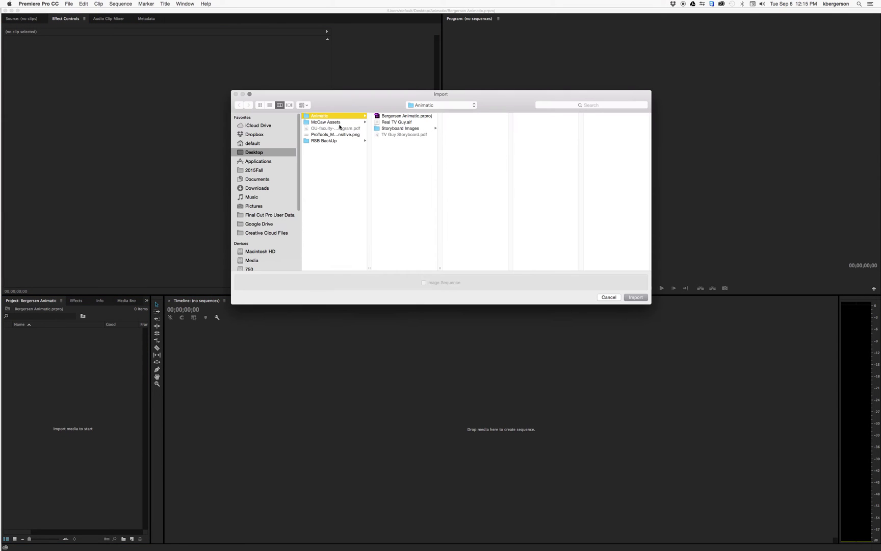
{"action": "left_click", "coordinate": [384, 129]}
{"action": "left_click", "coordinate": [641, 298]}
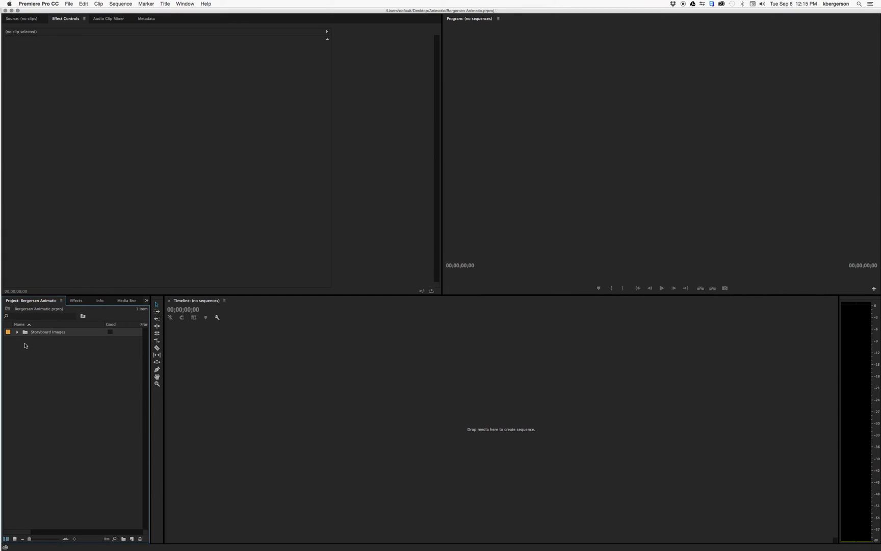
{"action": "left_click", "coordinate": [18, 333]}
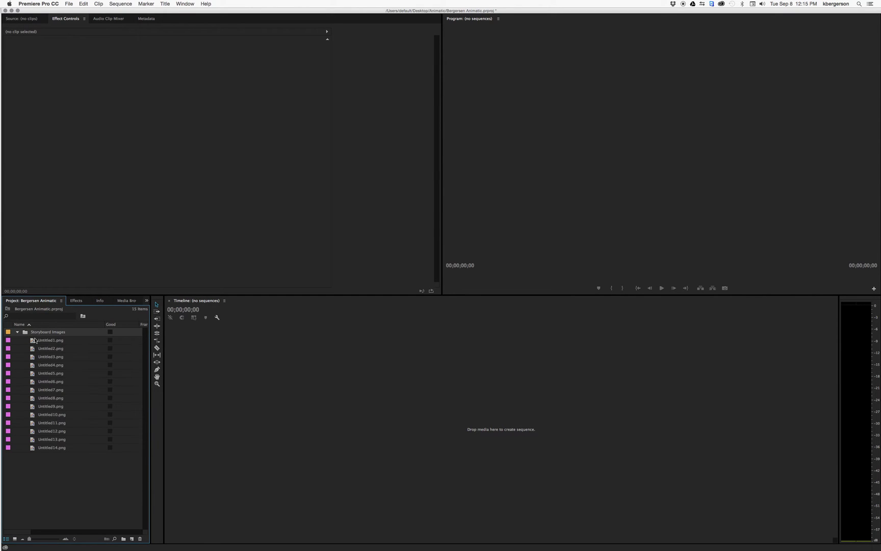
{"action": "left_click", "coordinate": [50, 343]}
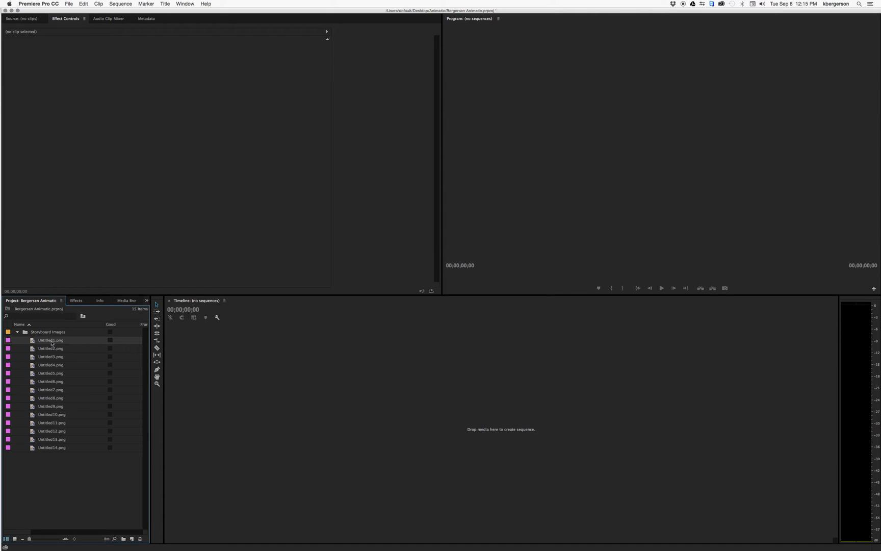
{"action": "left_click", "coordinate": [51, 340]}
{"action": "left_click", "coordinate": [58, 460]}
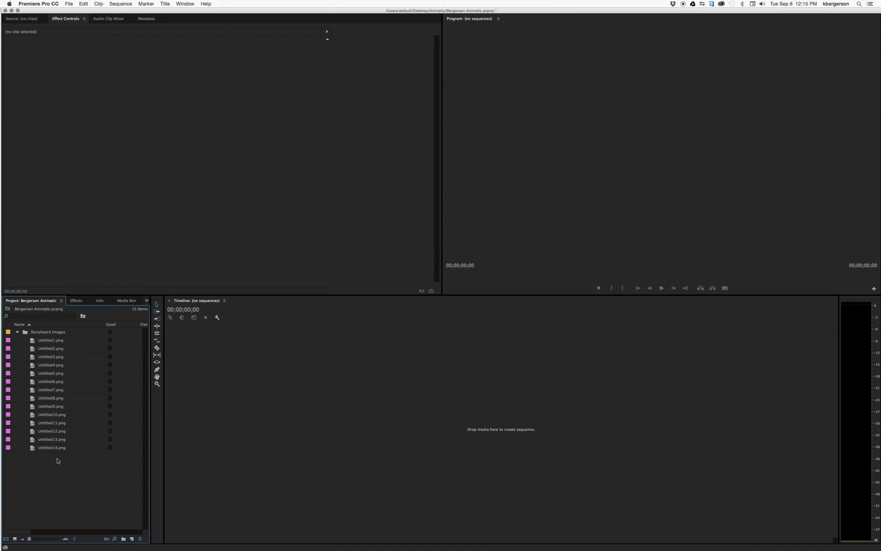
- Build a sequence from Untitled1–Untitled14.png, fit it to the timeline, and scrub through it
{"action": "left_click", "coordinate": [57, 342]}
{"action": "left_click", "coordinate": [48, 447], "text": "shift"}
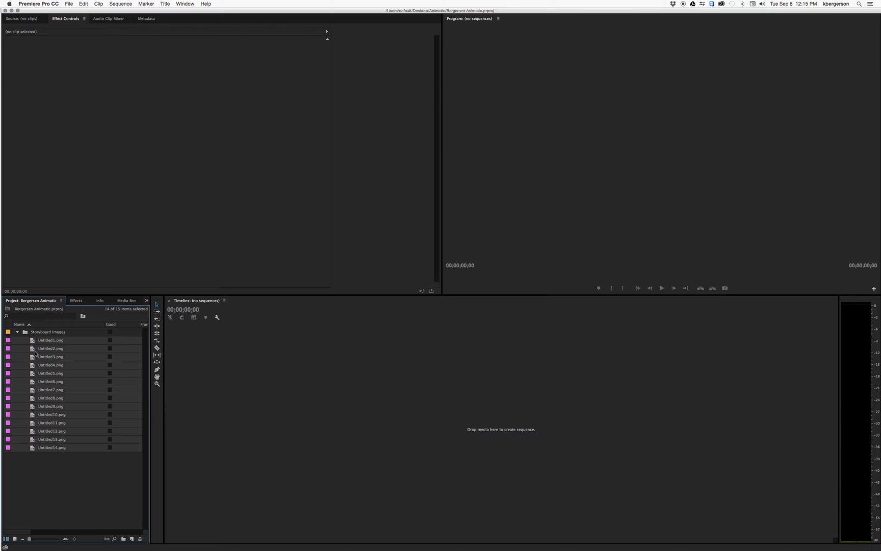
{"action": "left_click_drag", "start_coordinate": [92, 353], "coordinate": [210, 392]}
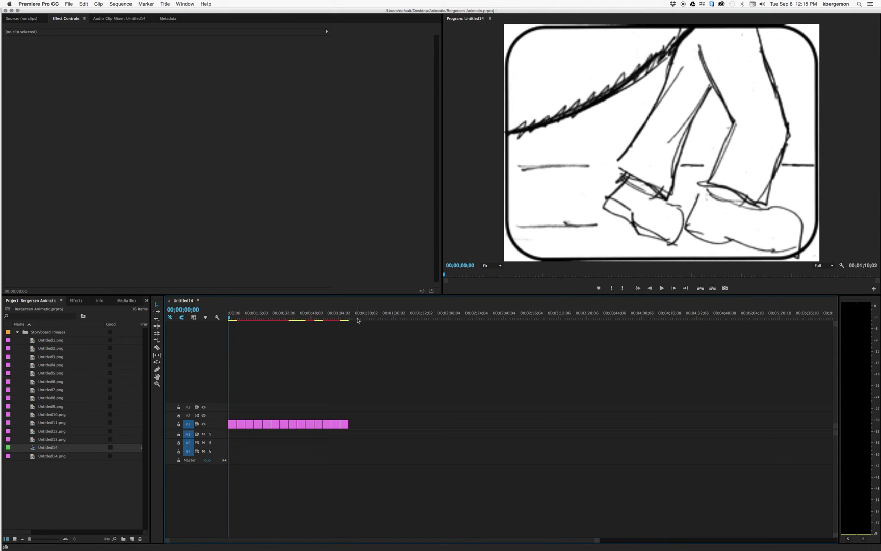
{"action": "key", "text": "="}
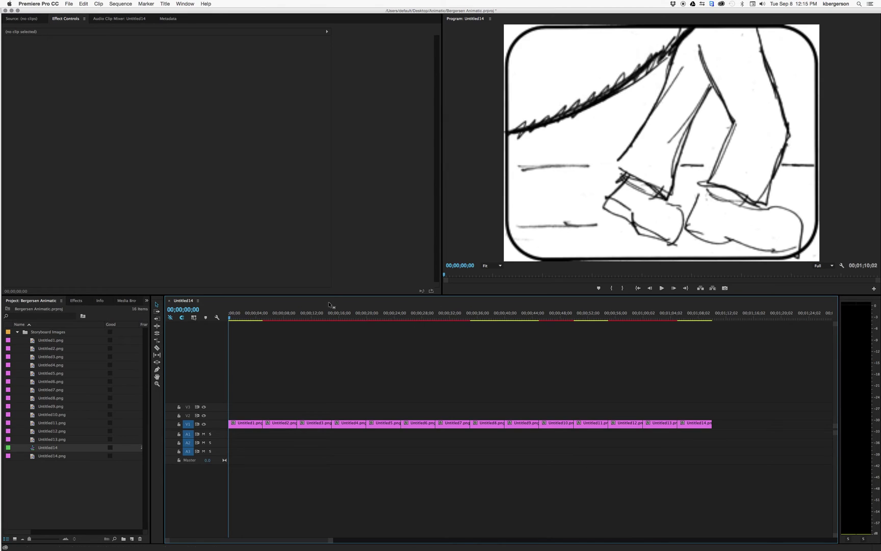
{"action": "left_click_drag", "start_coordinate": [275, 314], "coordinate": [262, 316]}
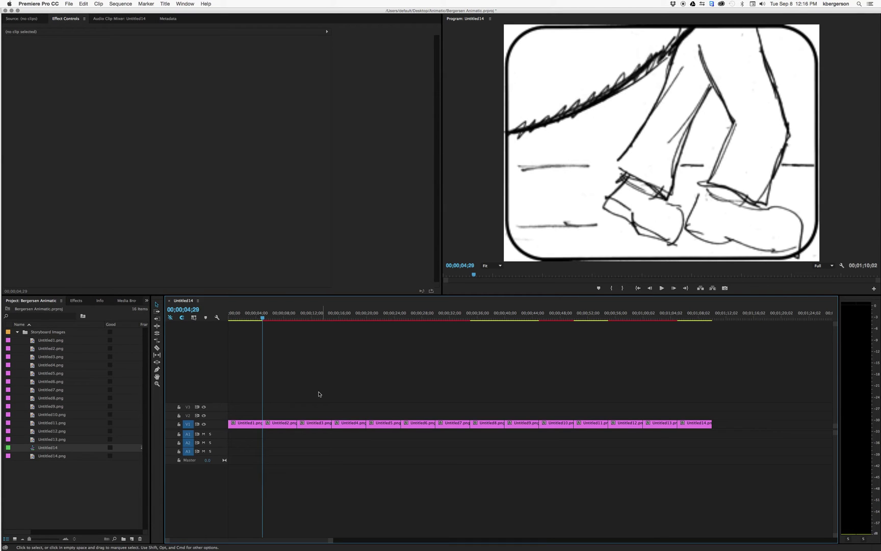
{"action": "left_click_drag", "start_coordinate": [263, 319], "coordinate": [438, 343]}
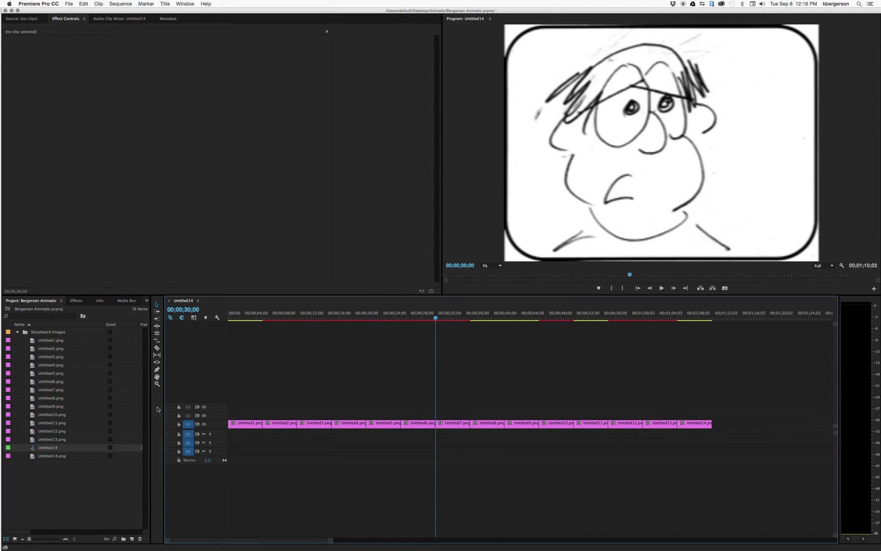
- Import Real TV Guy.aif, drop it on A1 at 00:00, and enlarge the audio track
{"action": "left_click", "coordinate": [18, 332]}
{"action": "double_click", "coordinate": [48, 375]}
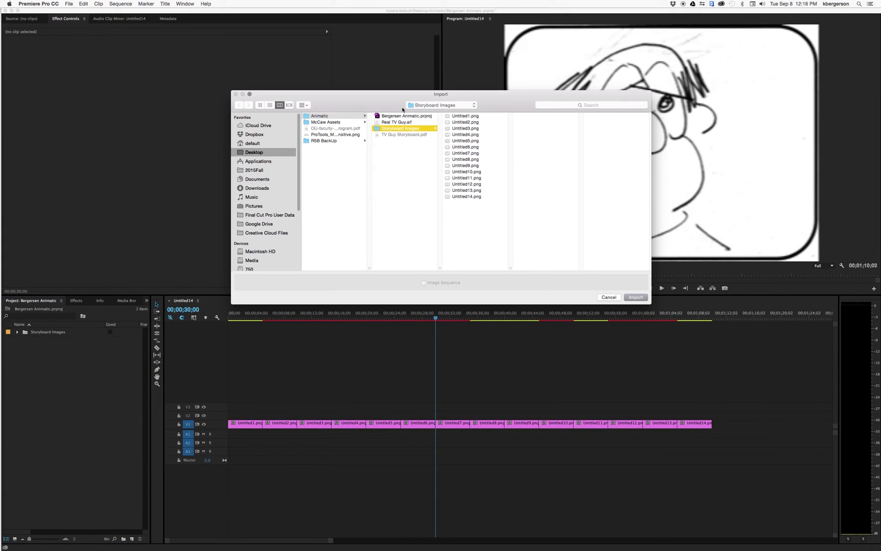
{"action": "left_click", "coordinate": [399, 123]}
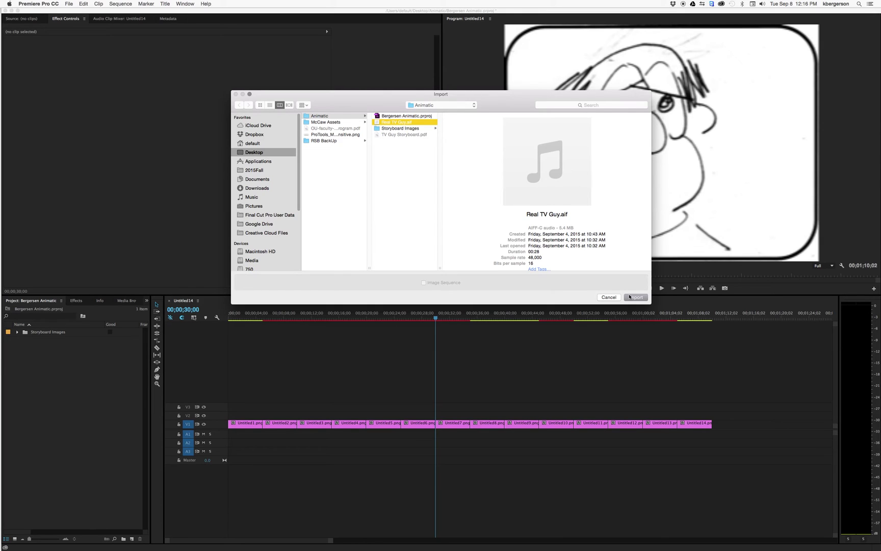
{"action": "left_click", "coordinate": [635, 297]}
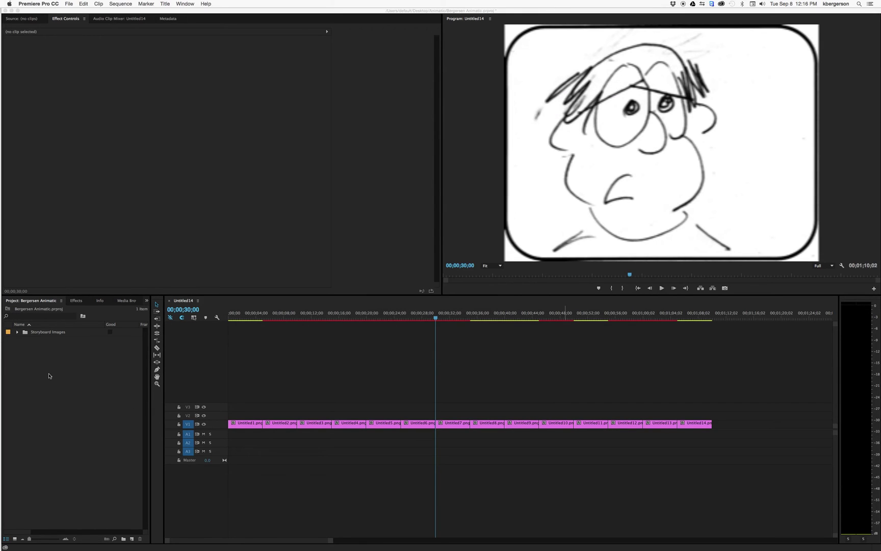
{"action": "left_click_drag", "start_coordinate": [27, 336], "coordinate": [229, 434]}
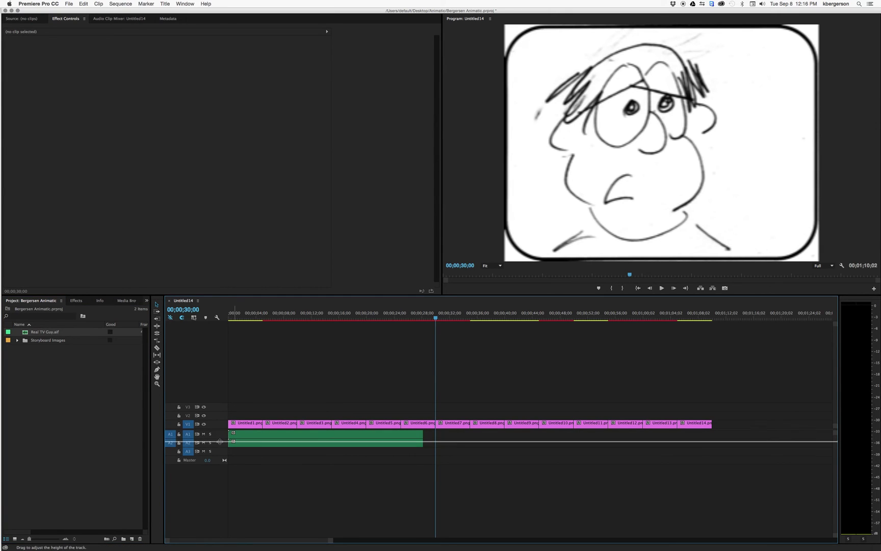
{"action": "left_click_drag", "start_coordinate": [219, 440], "coordinate": [218, 452]}
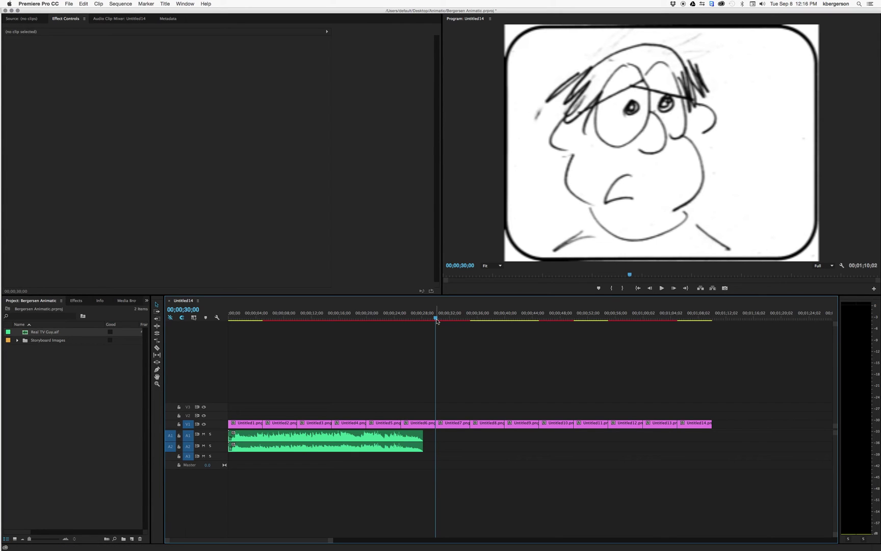
{"action": "left_click_drag", "start_coordinate": [438, 321], "coordinate": [228, 319]}
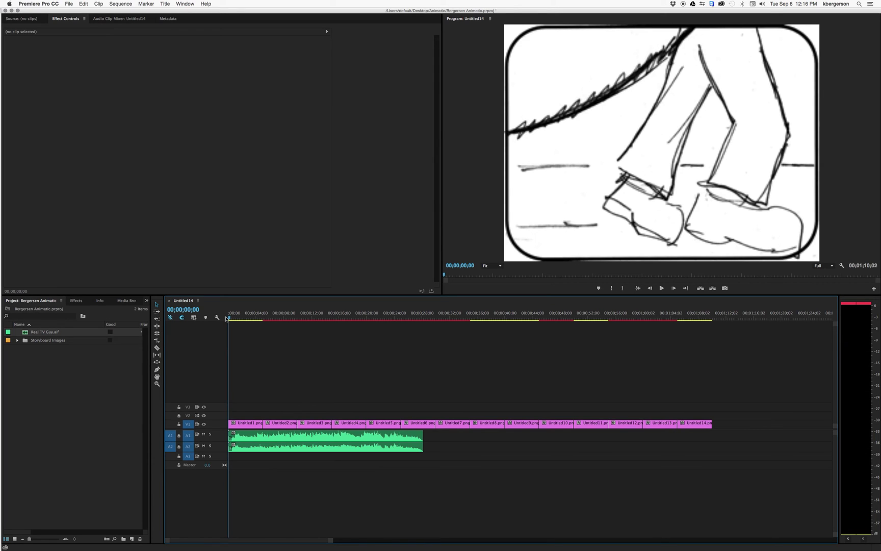
- Slide Untitled2.png earlier over Untitled1 and replay the opening to check timing
{"action": "key", "text": "space"}
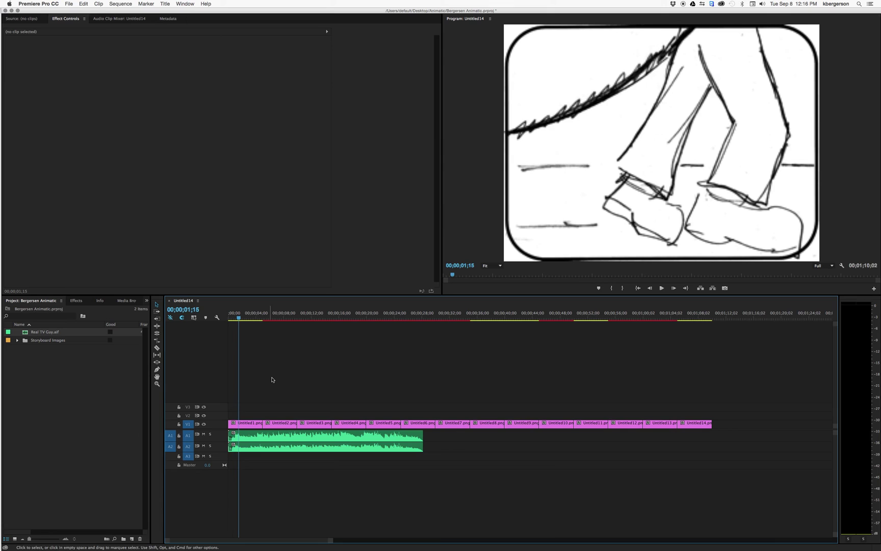
{"action": "left_click_drag", "start_coordinate": [284, 423], "coordinate": [260, 423]}
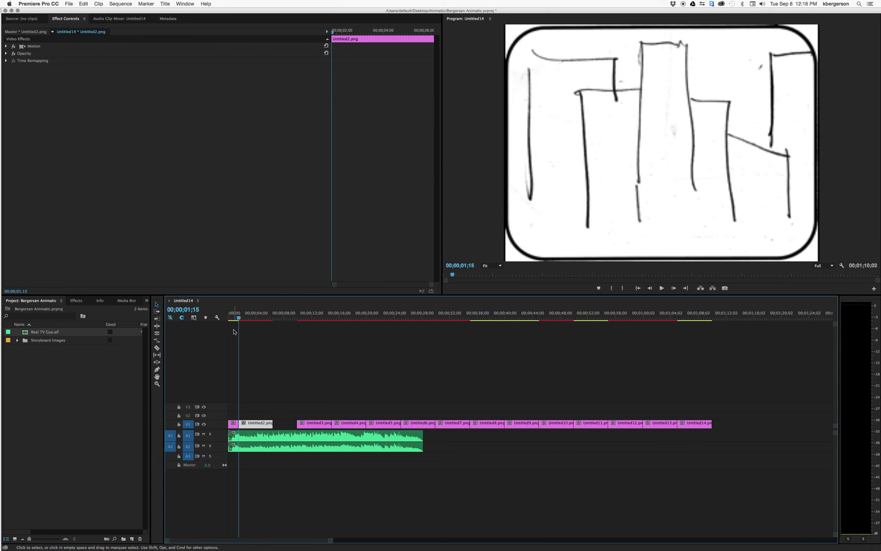
{"action": "left_click", "coordinate": [230, 318]}
{"action": "left_click_drag", "start_coordinate": [231, 318], "coordinate": [224, 320]}
{"action": "key", "text": "space"}
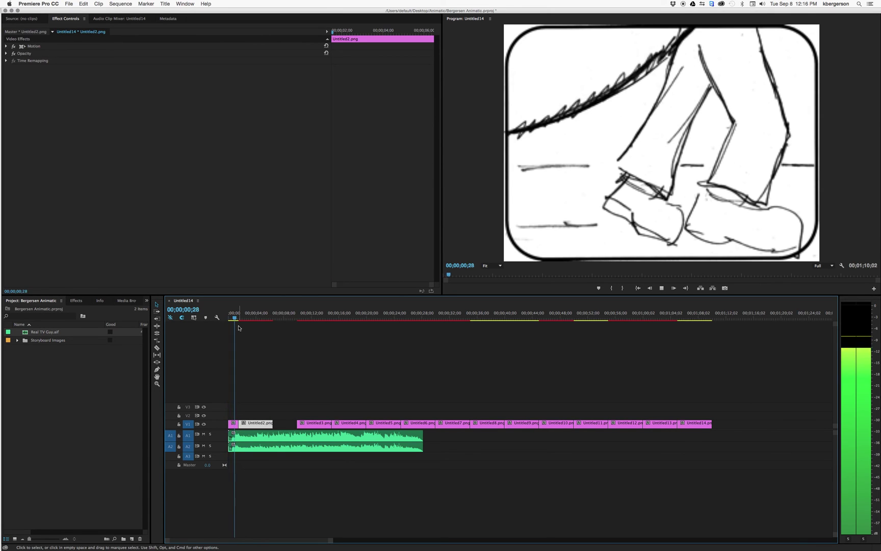
{"action": "key", "text": "space"}
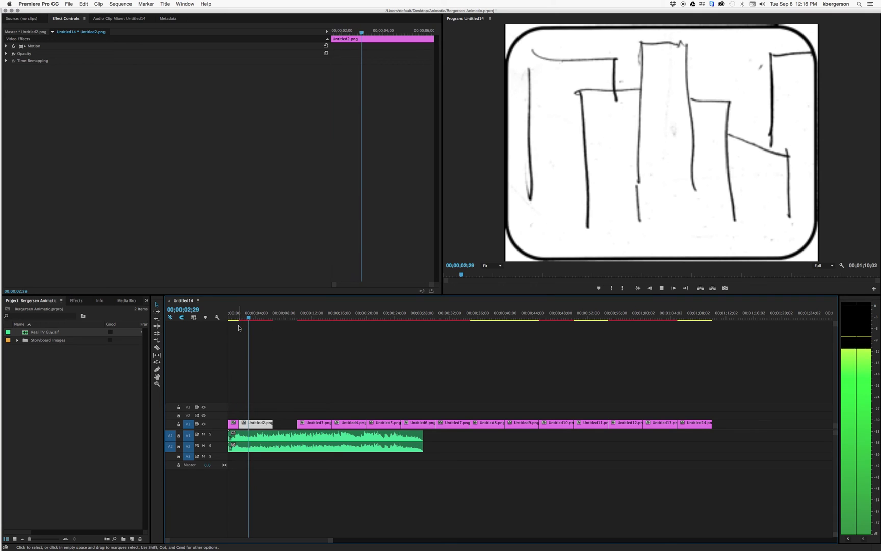
- Move Untitled3.png and Untitled4.png earlier to follow Untitled2, replaying in between
{"action": "left_click_drag", "start_coordinate": [316, 427], "coordinate": [268, 427]}
{"action": "left_click_drag", "start_coordinate": [248, 319], "coordinate": [219, 322]}
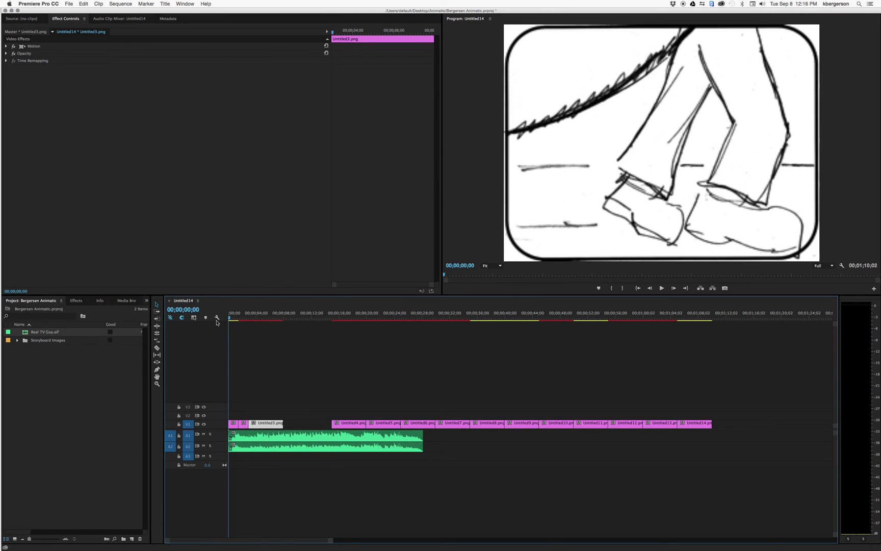
{"action": "key", "text": "space"}
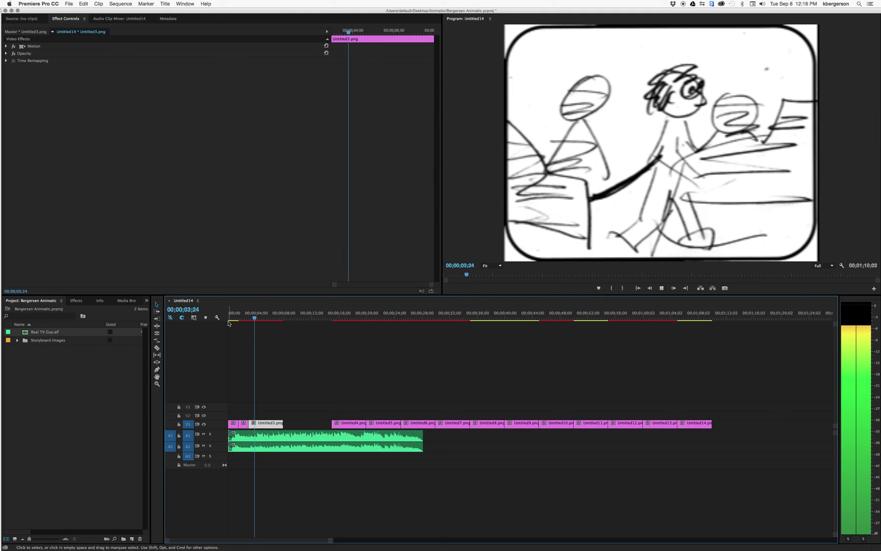
{"action": "key", "text": "space"}
{"action": "left_click_drag", "start_coordinate": [347, 429], "coordinate": [272, 424]}
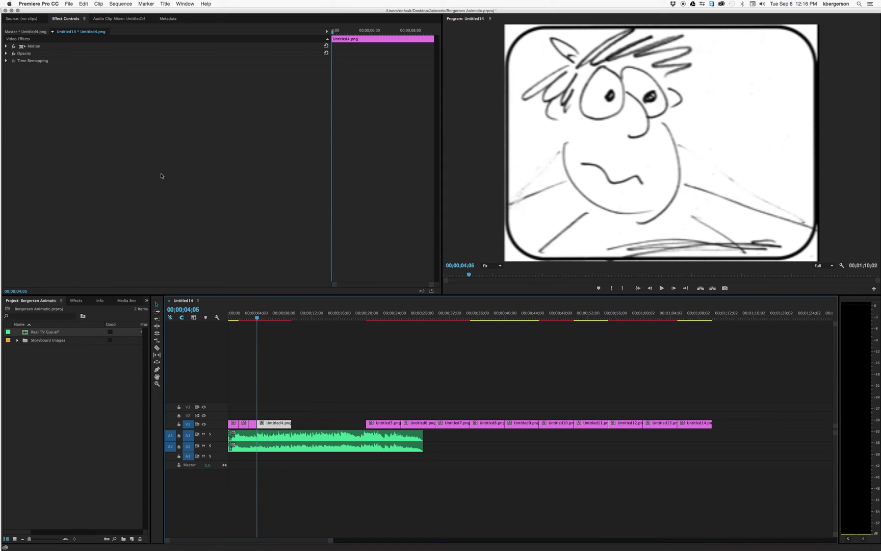
- In Export Media, set the output to BergersenAnimatic.mov in the Animatic folder
{"action": "left_click", "coordinate": [70, 4]}
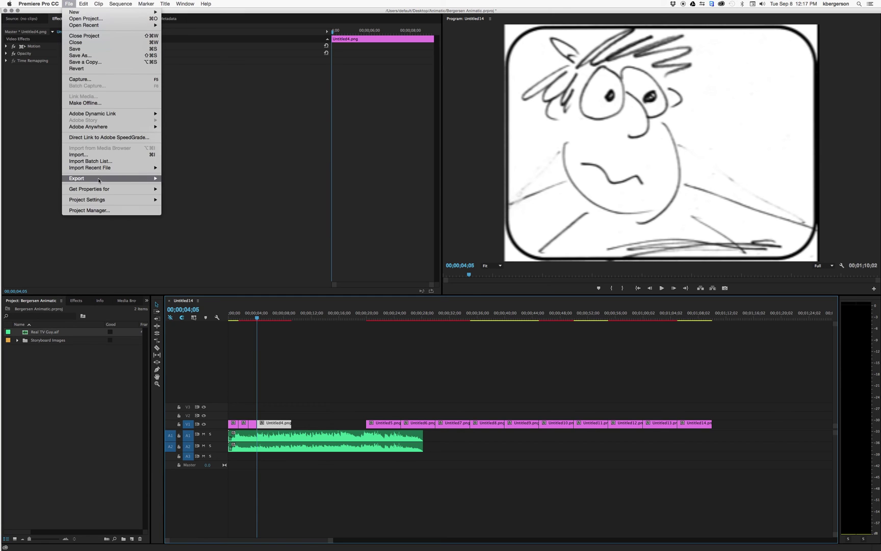
{"action": "mouse_move", "coordinate": [99, 180]}
{"action": "left_click", "coordinate": [190, 179]}
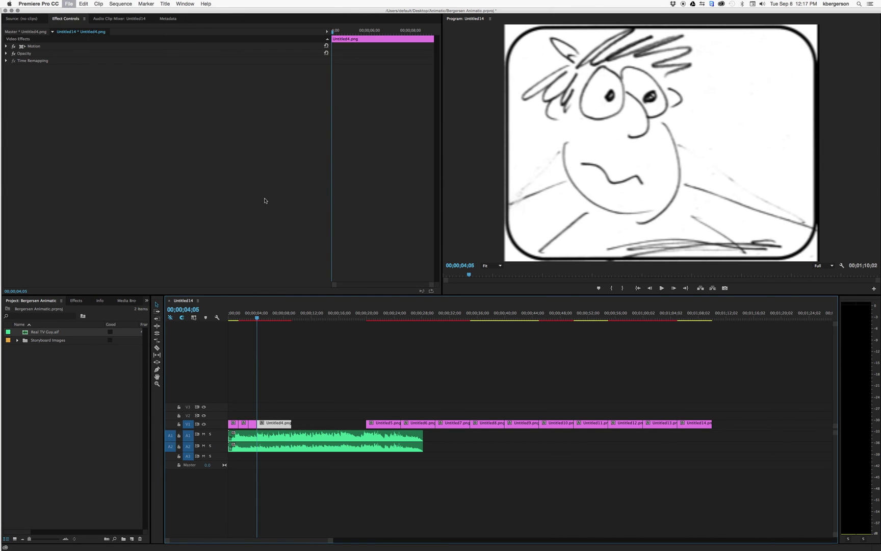
{"action": "left_click", "coordinate": [548, 192]}
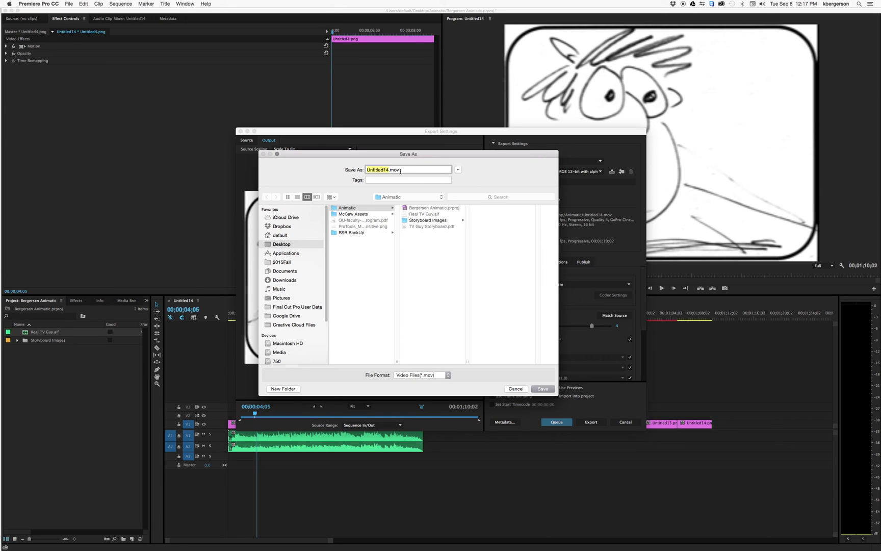
{"action": "type", "text": "BergersenAnimatic"}
{"action": "left_click", "coordinate": [360, 208]}
{"action": "left_click", "coordinate": [541, 390]}
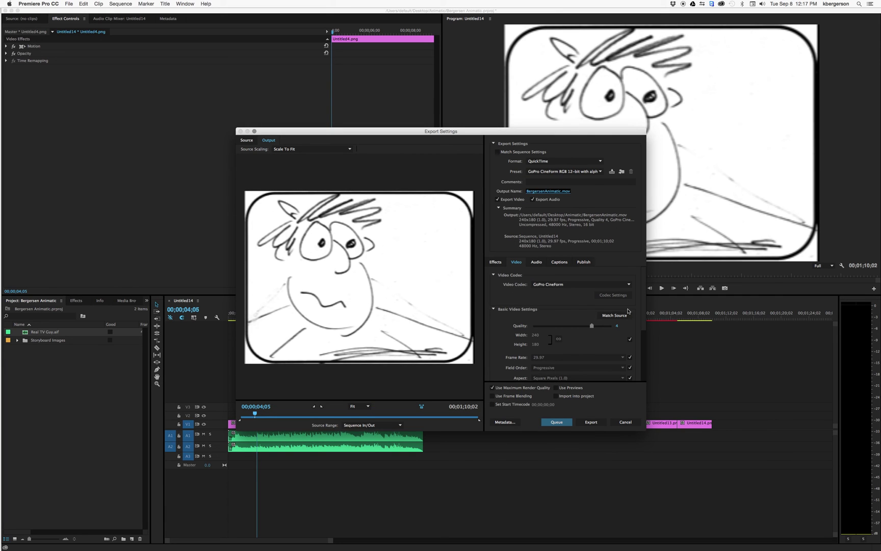
- Switch the video codec to DV25 NTSC and export the movie
{"action": "left_click", "coordinate": [629, 285]}
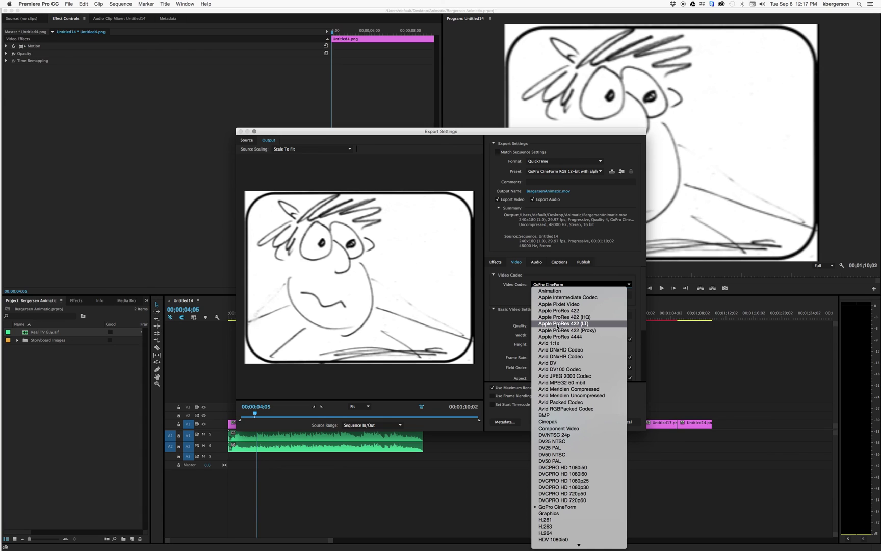
{"action": "left_click", "coordinate": [563, 442]}
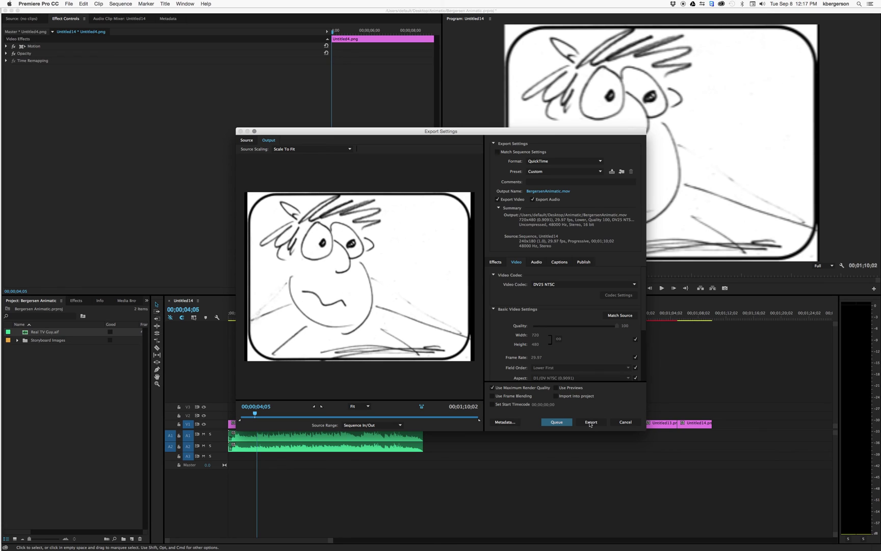
{"action": "left_click", "coordinate": [590, 423]}
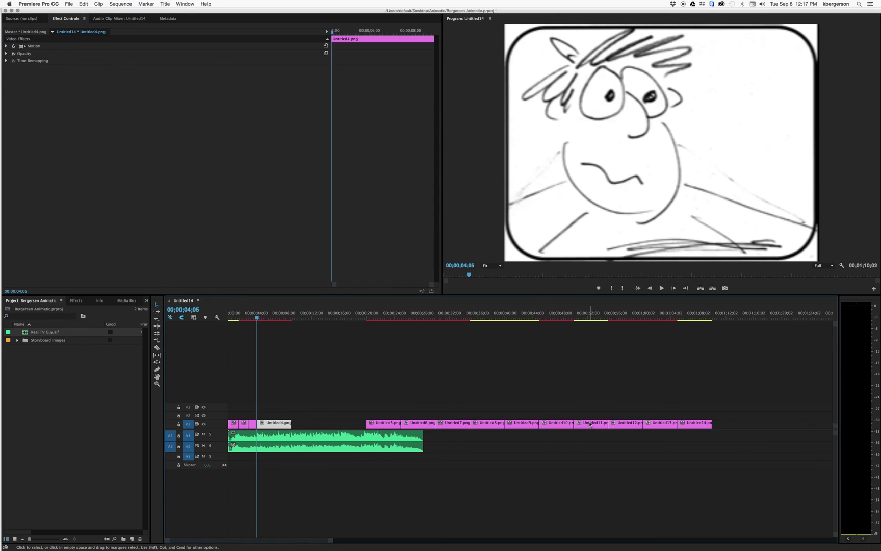
- Open BergersenAnimatic.mov from Finder in QuickTime Player, centre its window, and play then pause it
{"action": "key", "text": "super+h"}
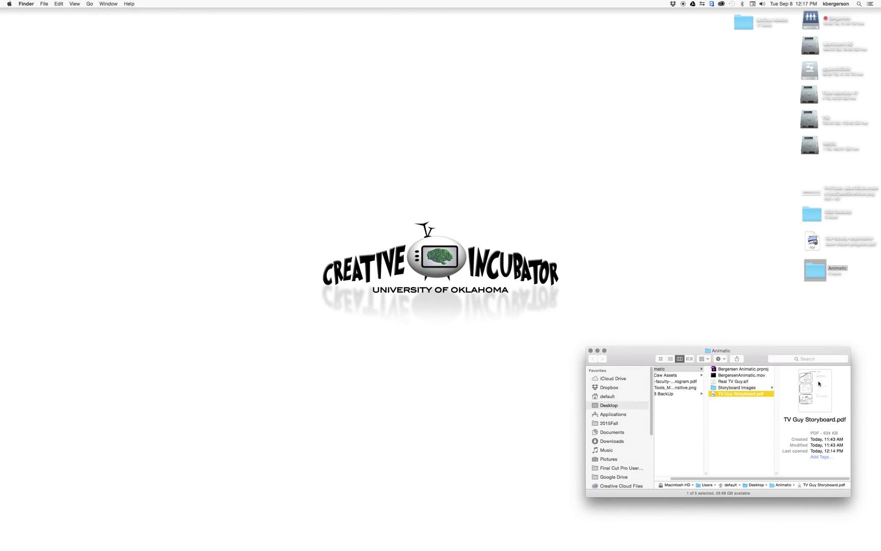
{"action": "double_click", "coordinate": [713, 375]}
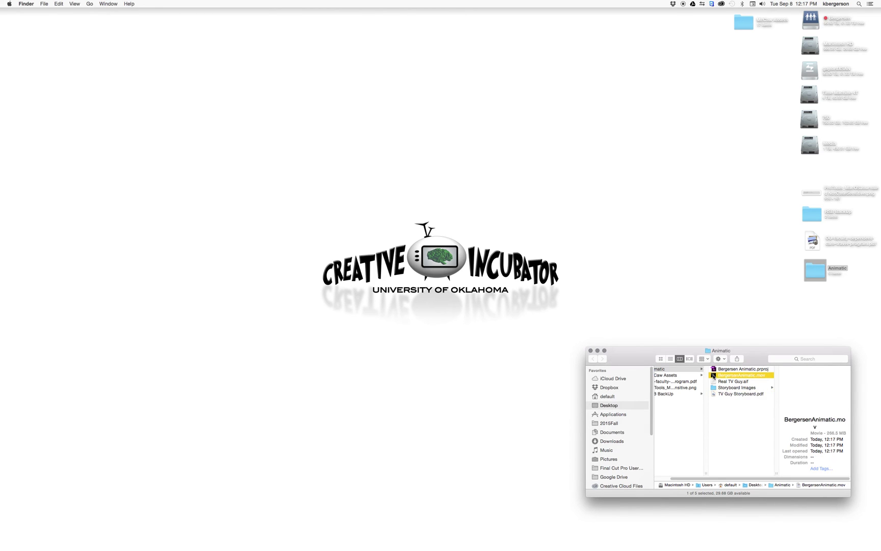
{"action": "left_click_drag", "start_coordinate": [149, 20], "coordinate": [429, 24]}
{"action": "key", "text": "space"}
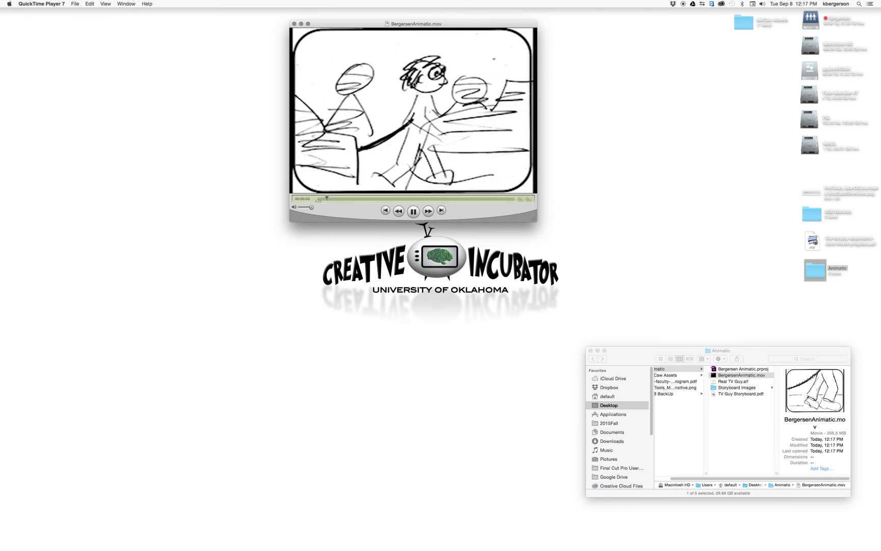
{"action": "key", "text": "space"}
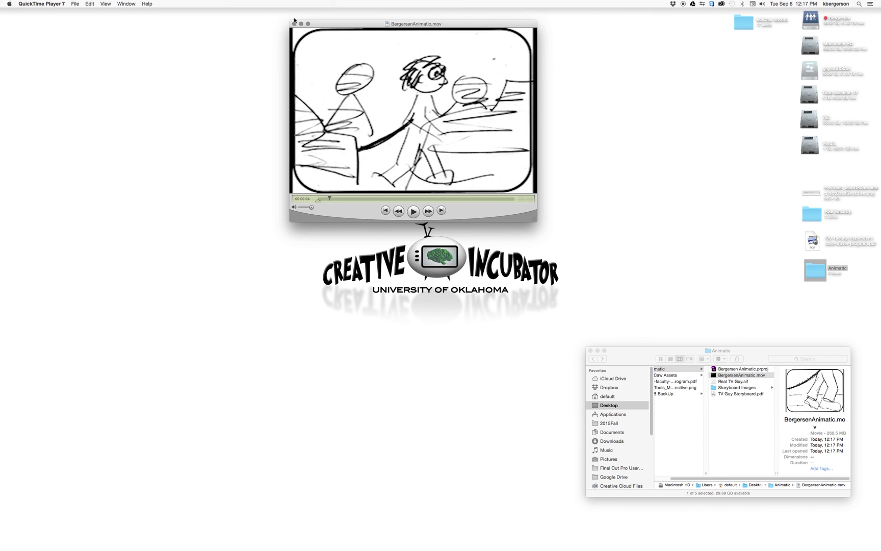